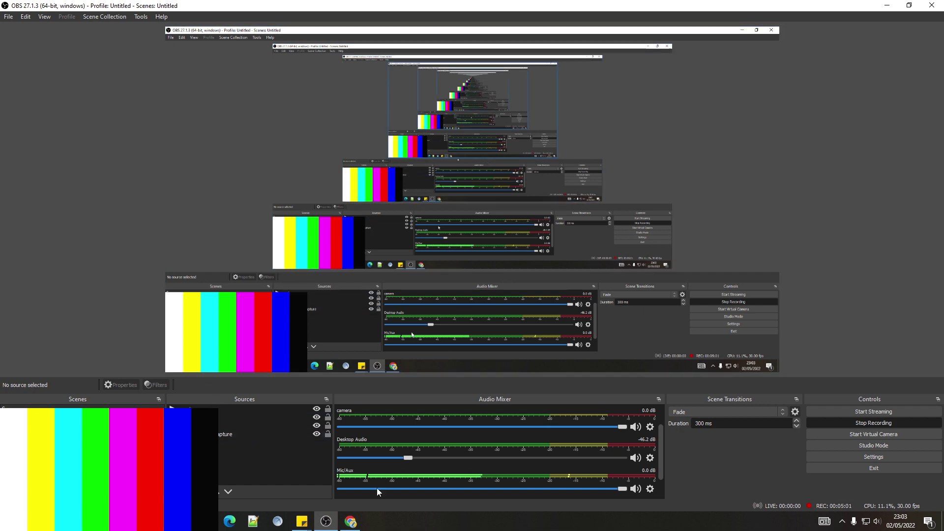
- Switch to Chrome, load youtube.com and maximize the browser window
left_click(352, 522)
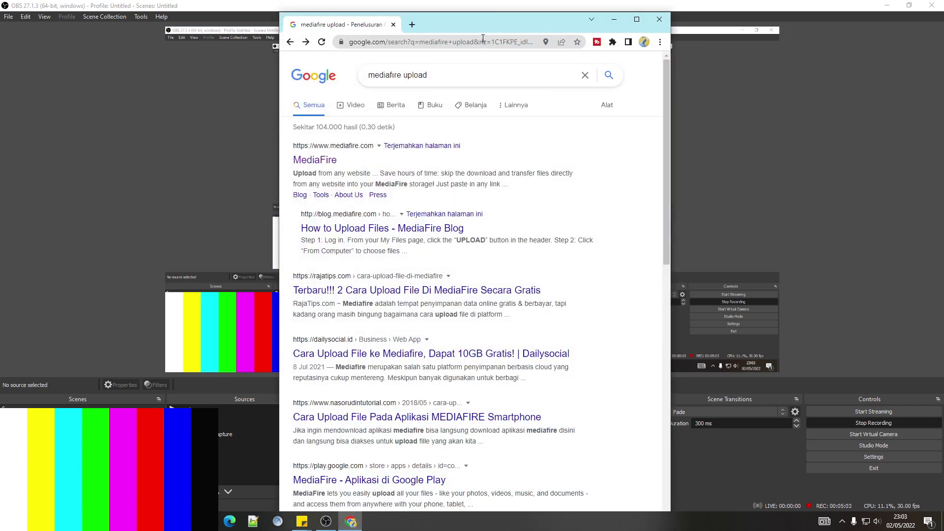
left_click(483, 40)
type("you")
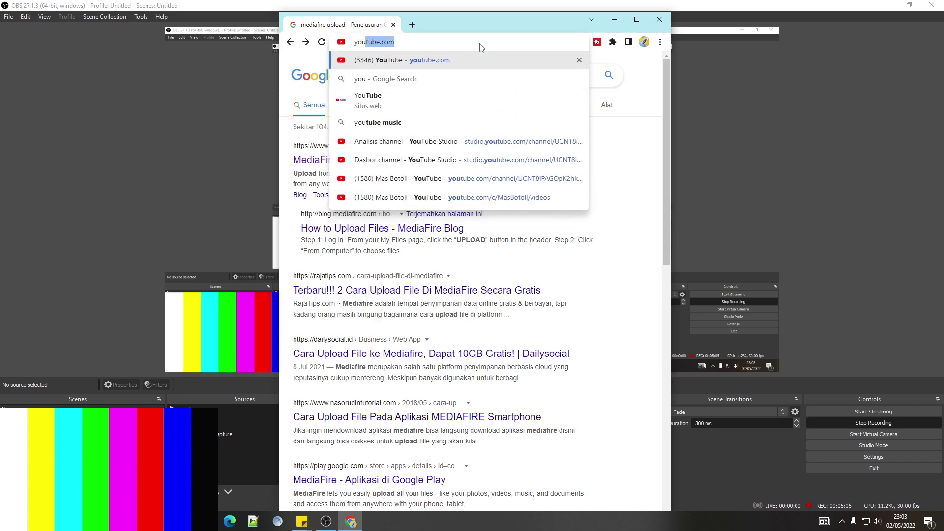
key("Return")
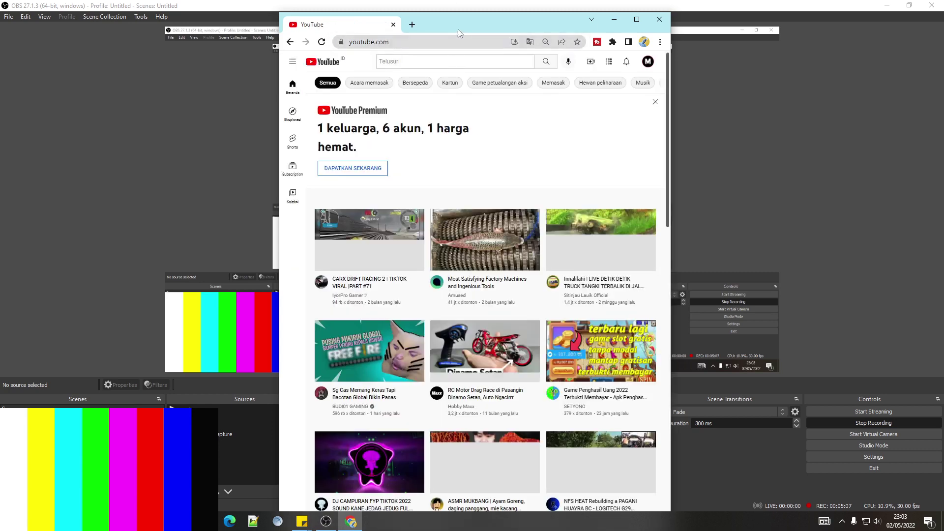
left_click_drag(459, 28, 649, 31)
left_click(827, 21)
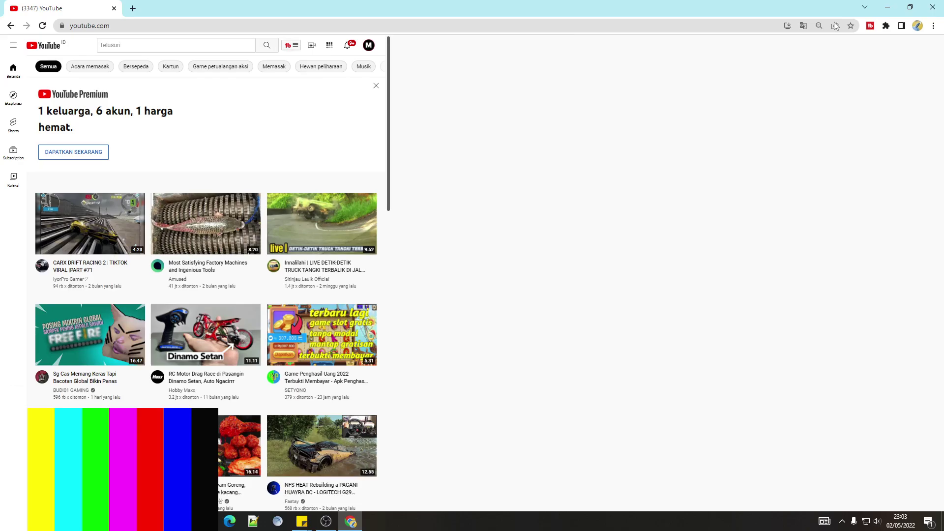
- Open the video "NFS HEAT Rebuilding a PAGANI HUAYRA BC - LOGITECH G29 gameplay" in full screen and skip the ad
scroll(777, 275, "down", 2)
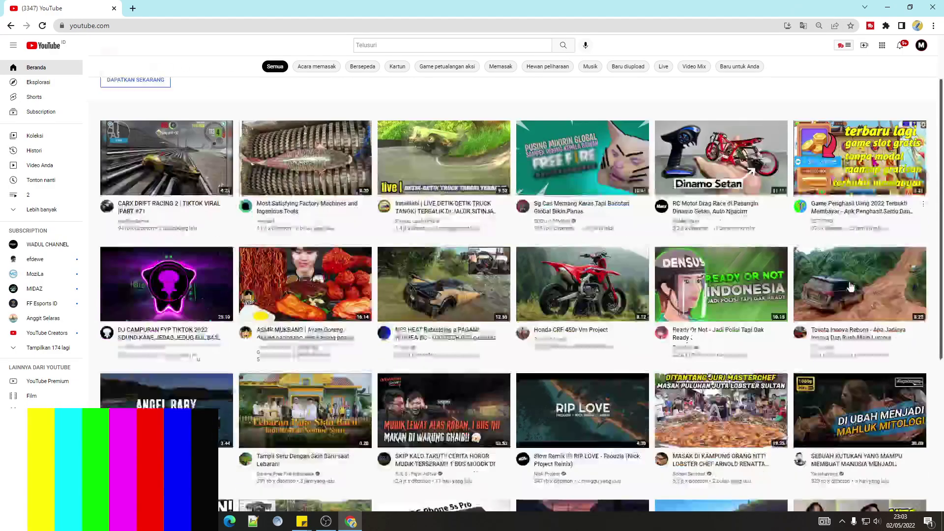
scroll(457, 231, "down", 1)
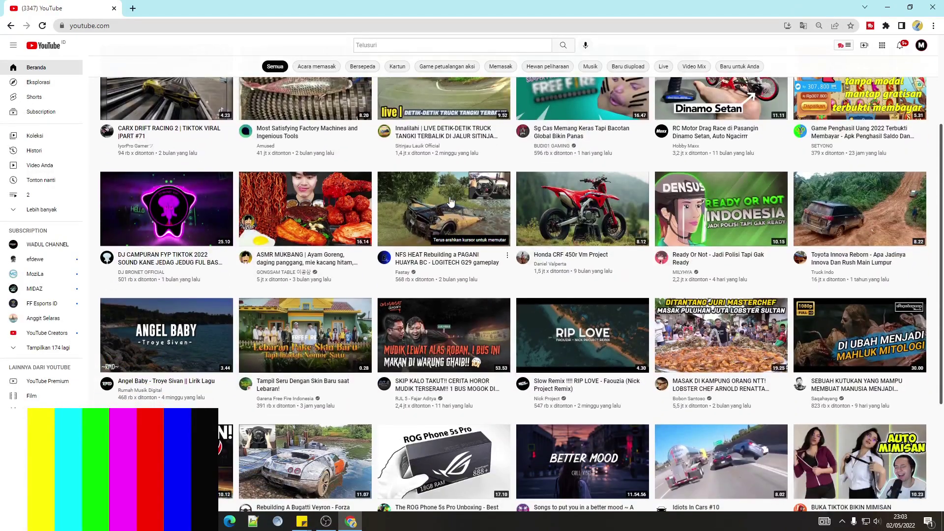
left_click(457, 221)
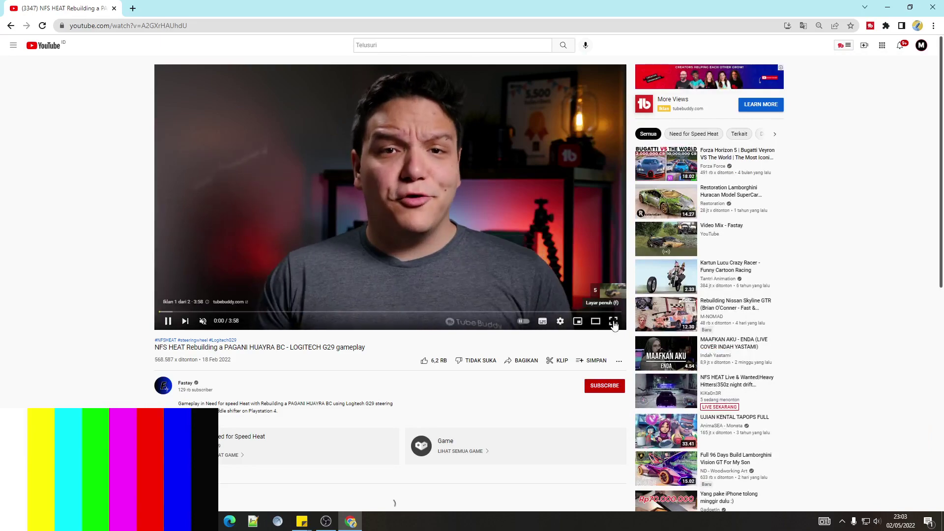
left_click(613, 321)
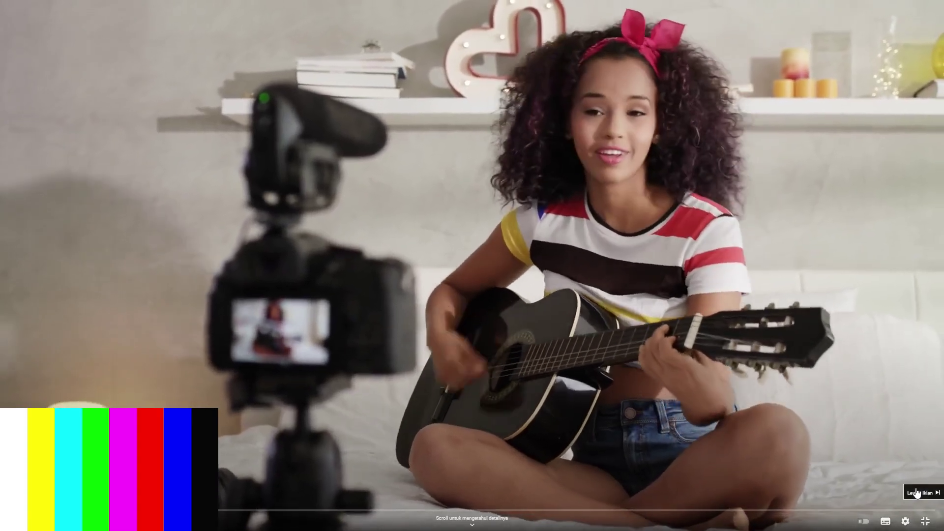
left_click(922, 492)
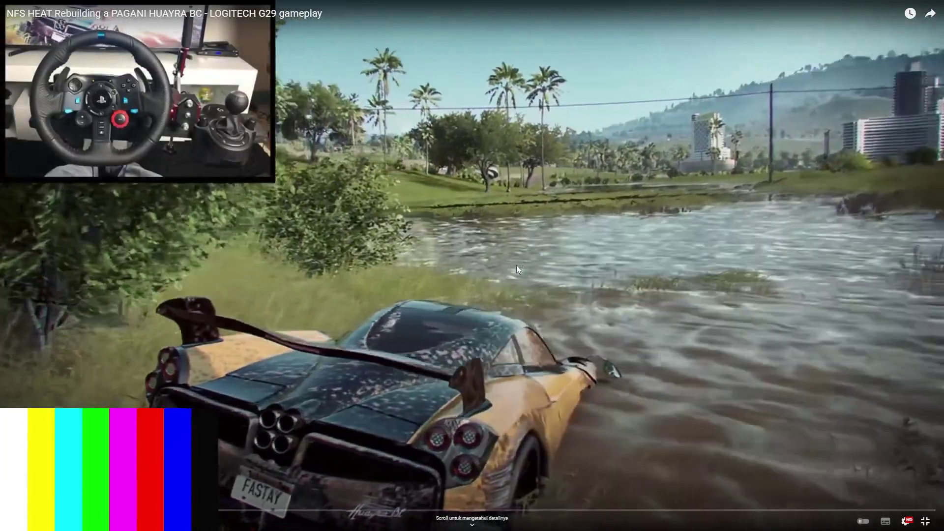
- Pause the gameplay video at 0:23 and exit full-screen playback
left_click(516, 264)
left_click(517, 264)
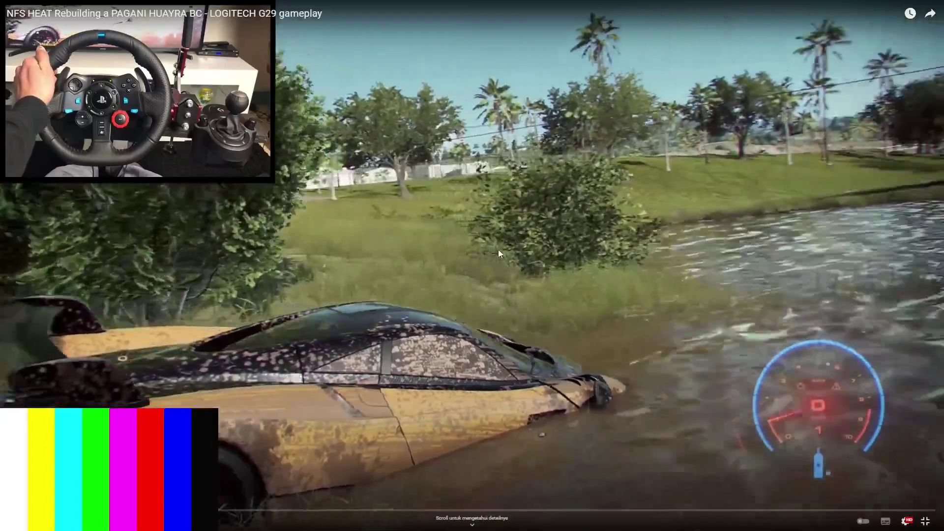
left_click(498, 248)
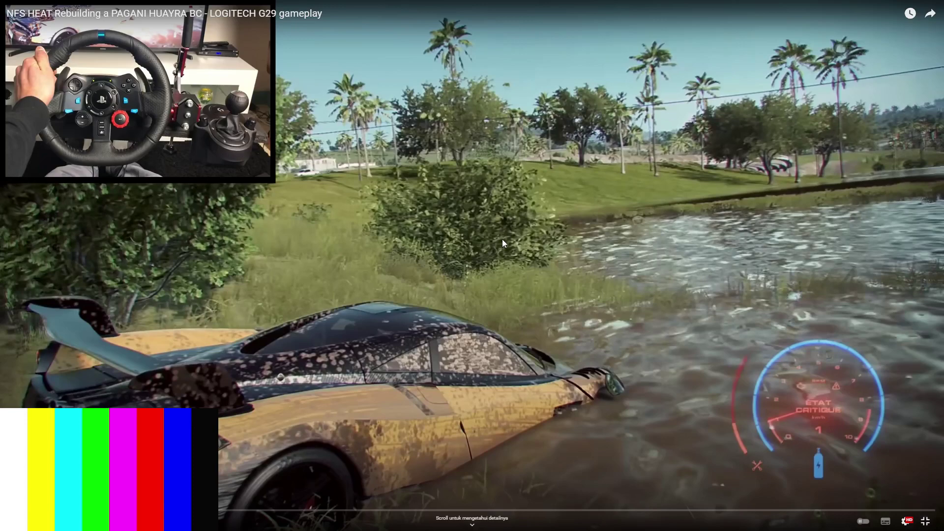
key("Escape")
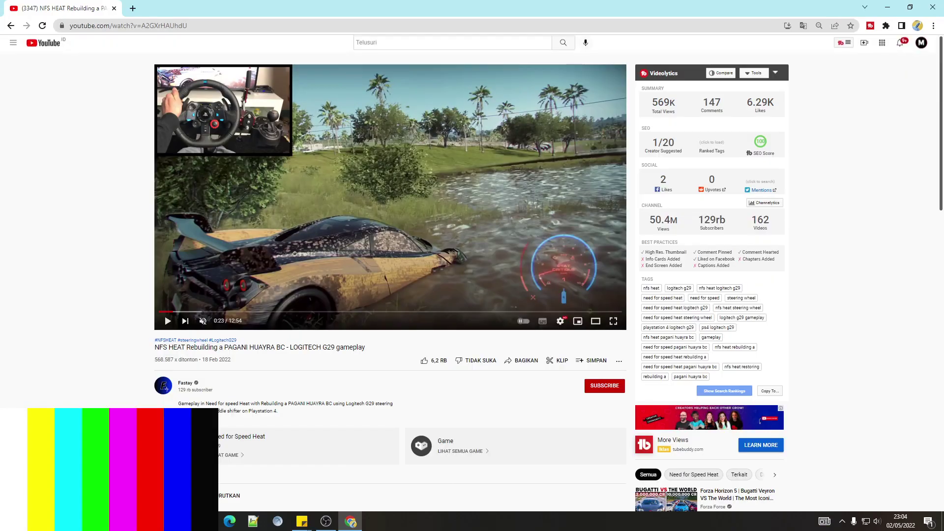
- Switch to OBS and add a new Media Source named "paus" that uses the local video file intro
left_click(326, 522)
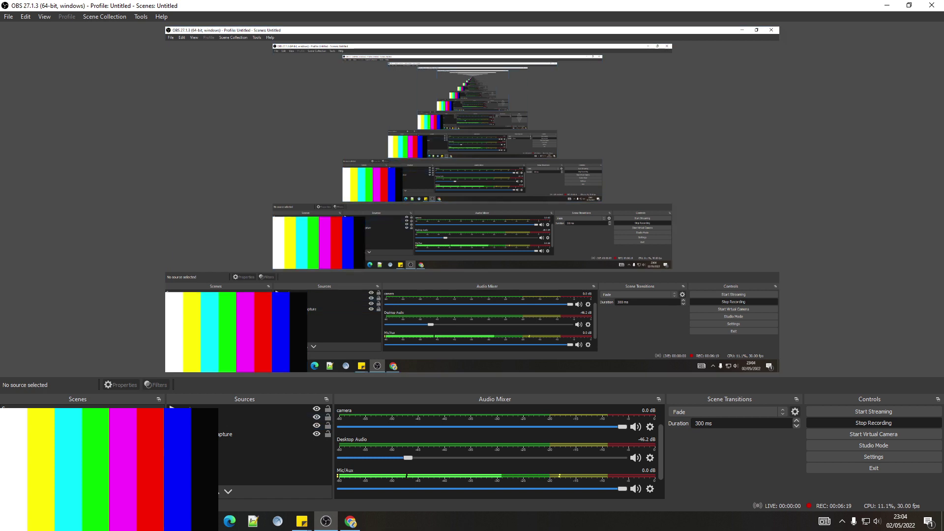
left_click(465, 328)
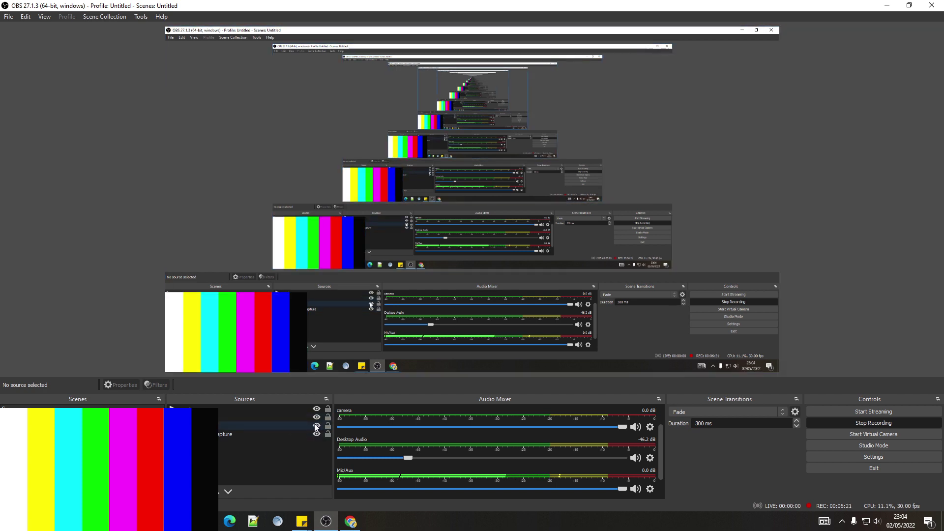
left_click(177, 490)
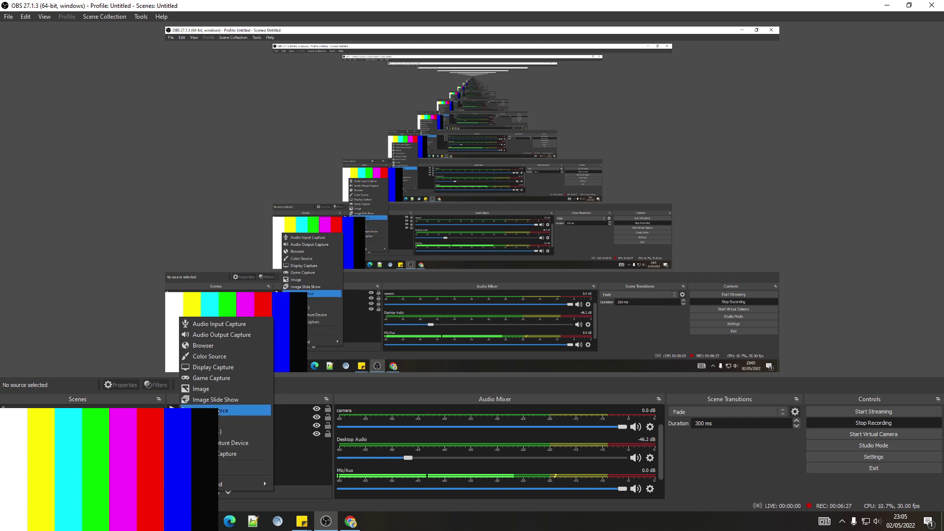
left_click(216, 410)
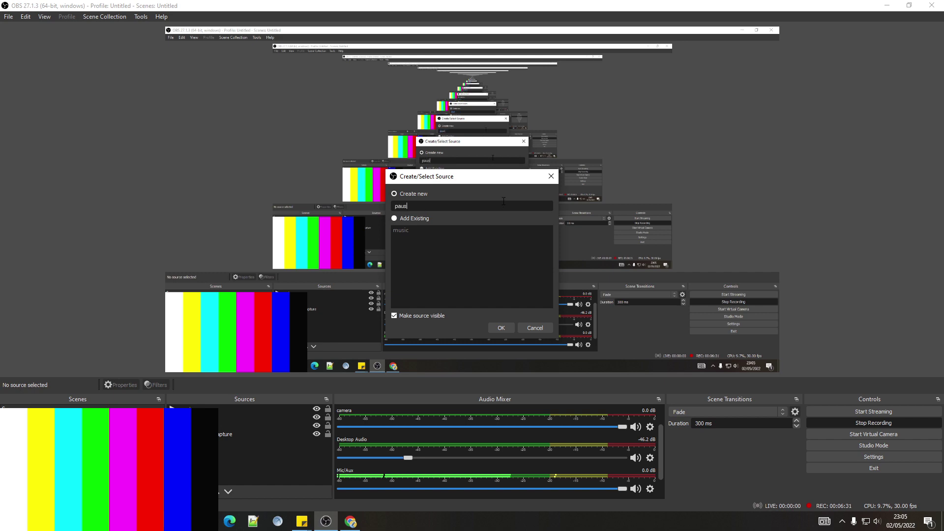
left_click(501, 328)
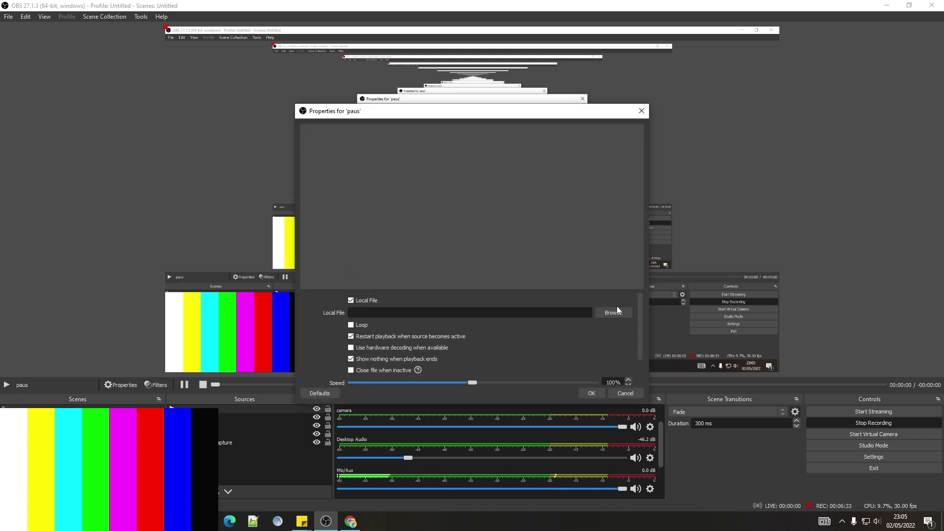
left_click(617, 311)
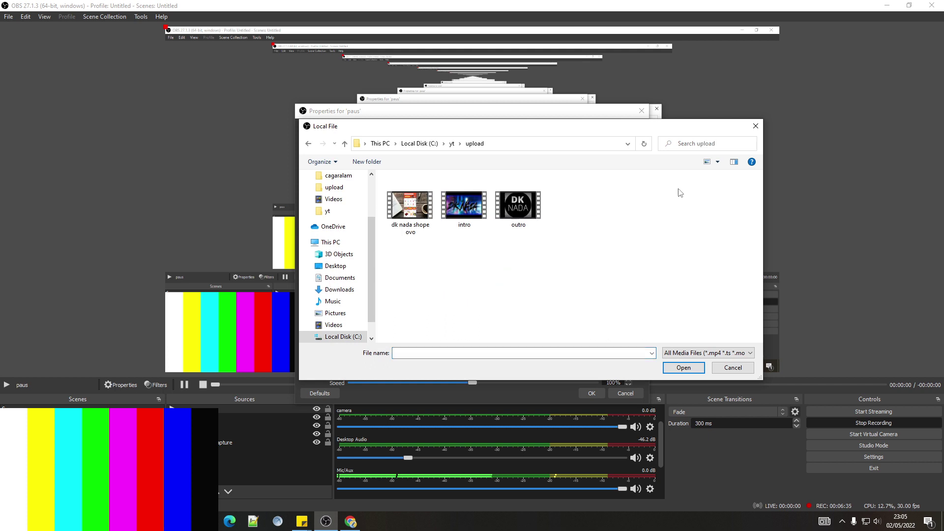
left_click(521, 204)
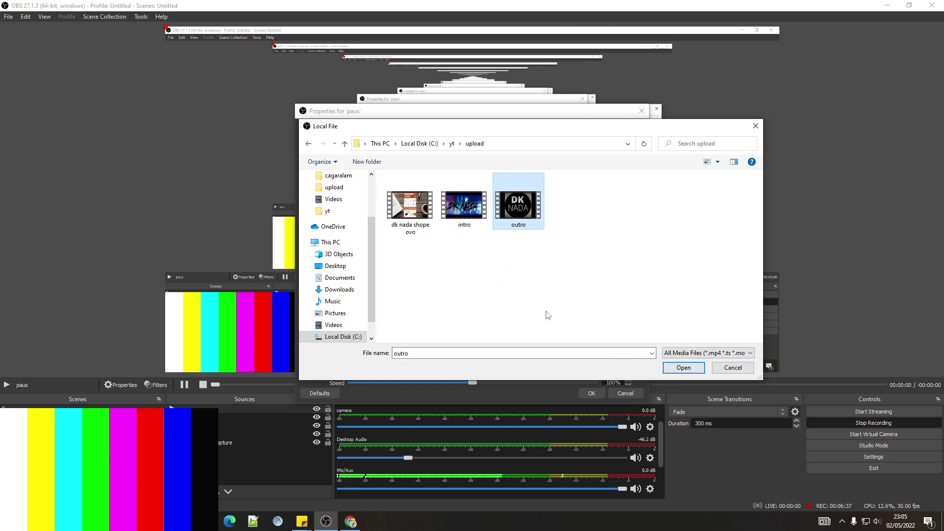
left_click(477, 218)
left_click(681, 367)
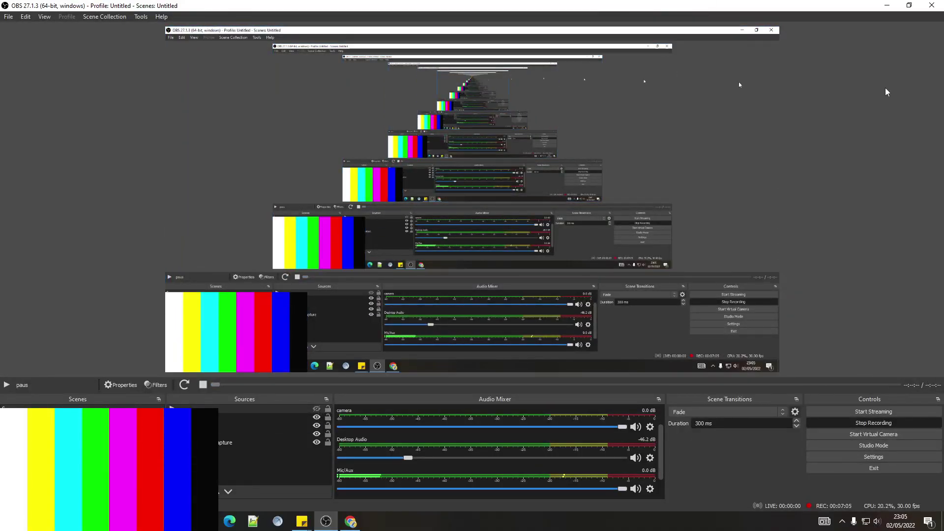
left_click(885, 237)
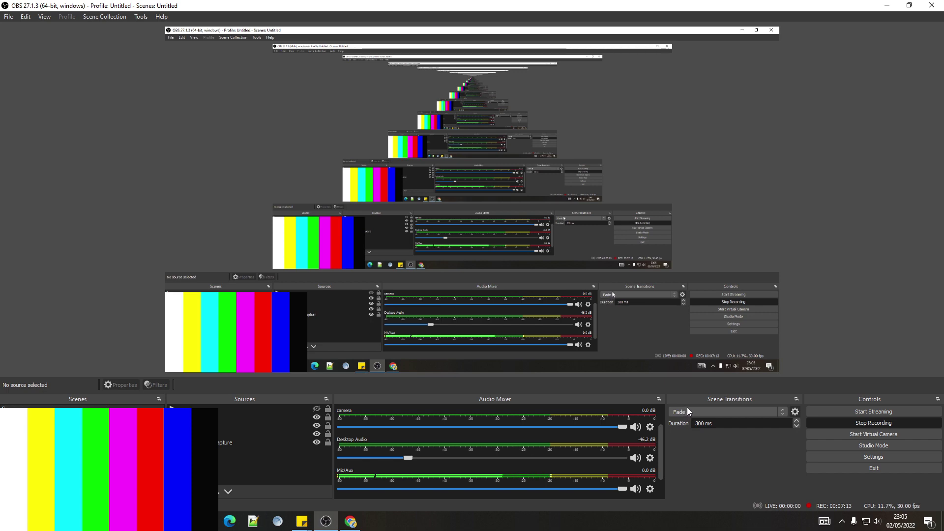
- Minimize Chrome, launch Wondershare Filmora9 from the desktop, and clear the OBS window out of the way
left_click(909, 5)
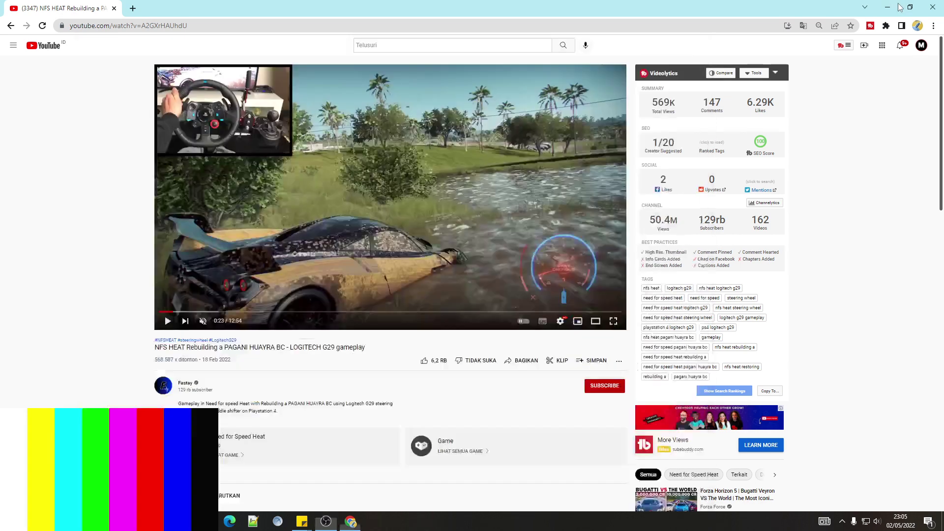
left_click(887, 7)
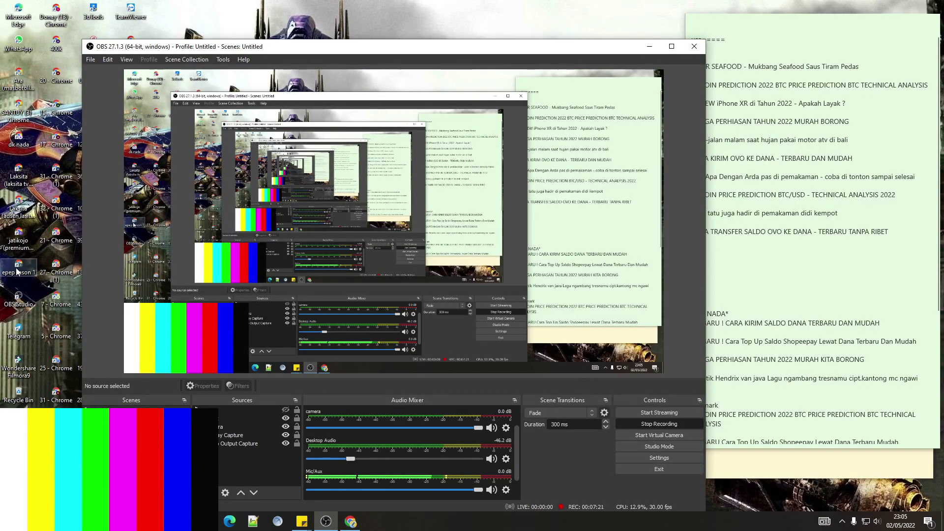
left_click(33, 370)
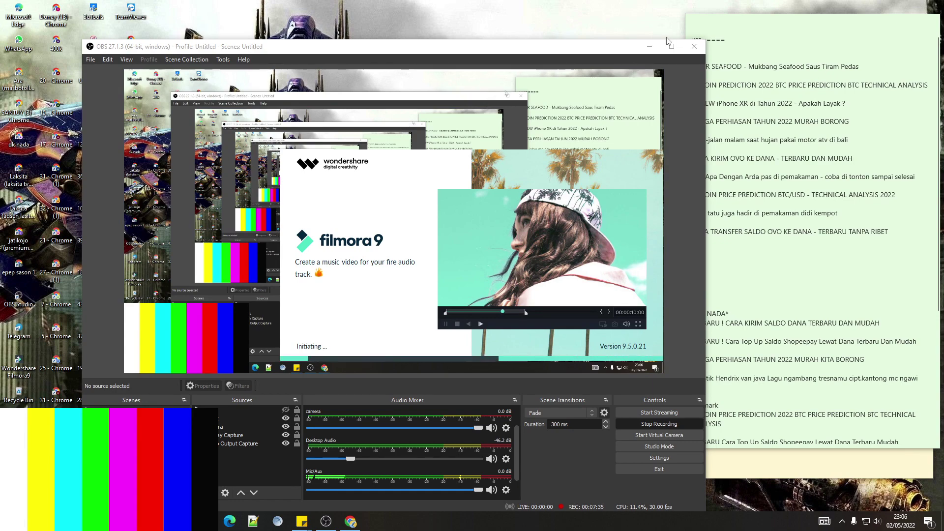
left_click(330, 523)
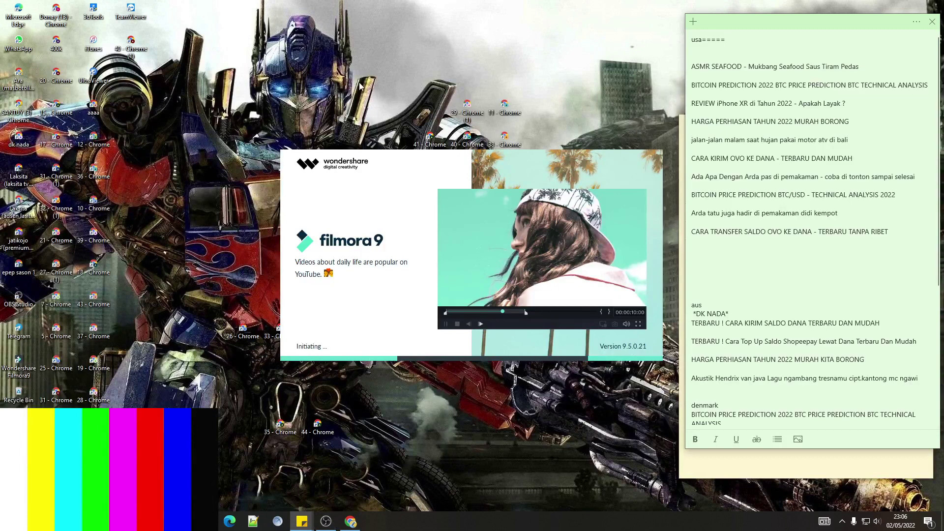
right_click(359, 61)
left_click(385, 89)
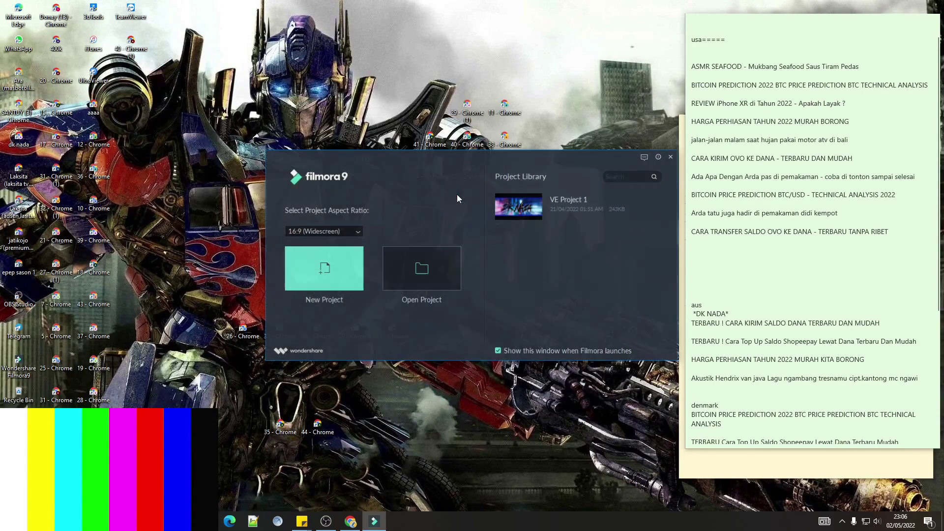
- Create a new 16:9 (Widescreen) project in Filmora9 and bring its editor window to the front
left_click(326, 275)
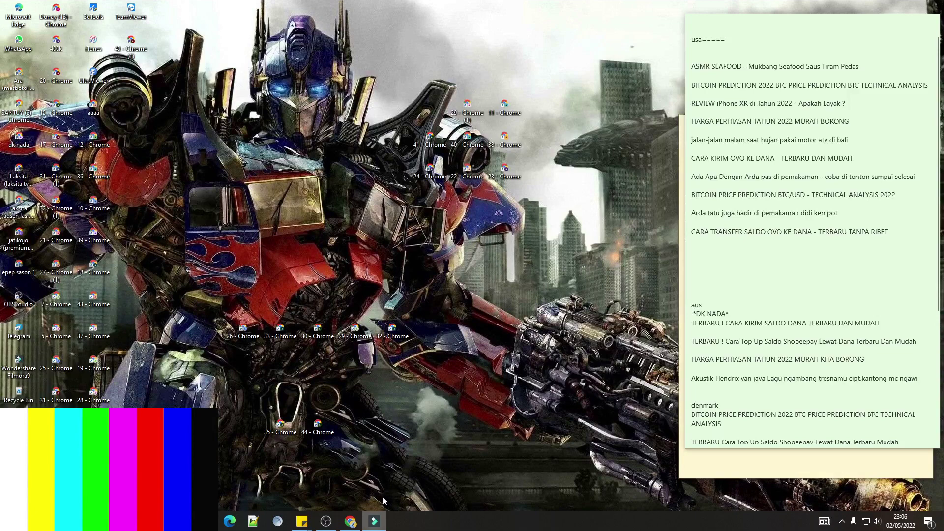
right_click(599, 248)
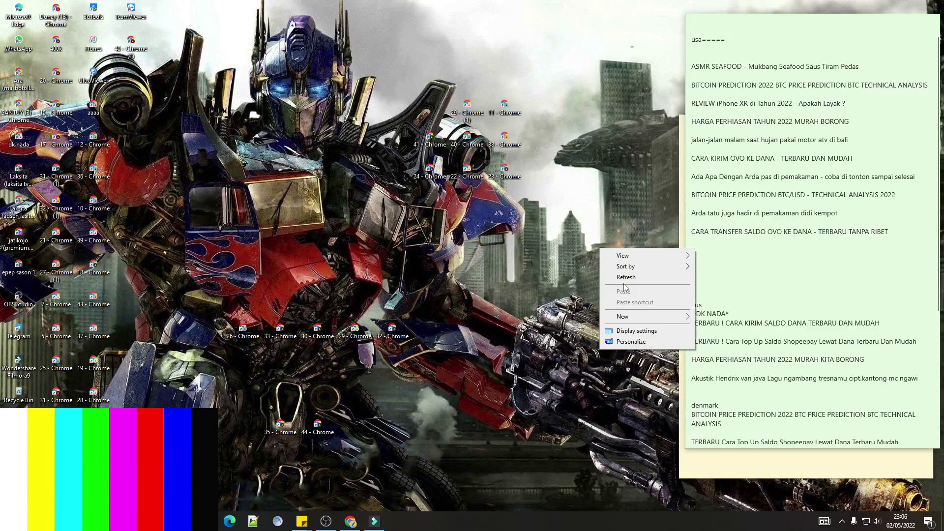
left_click(621, 278)
left_click(375, 522)
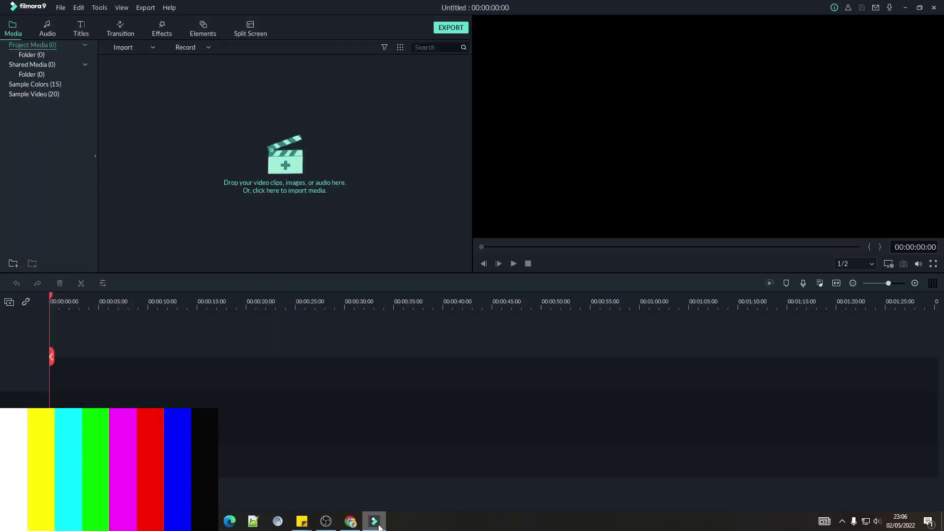
left_click(291, 169)
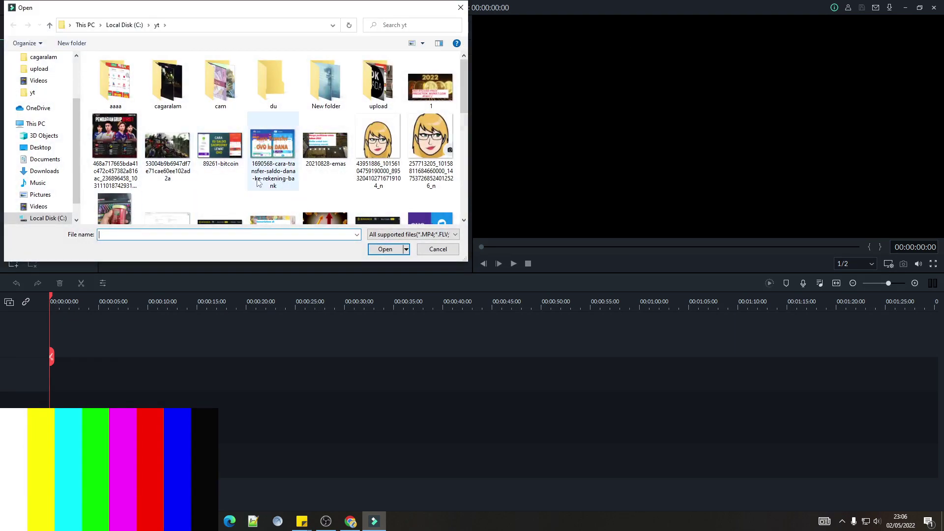
scroll(217, 143, "down", 5)
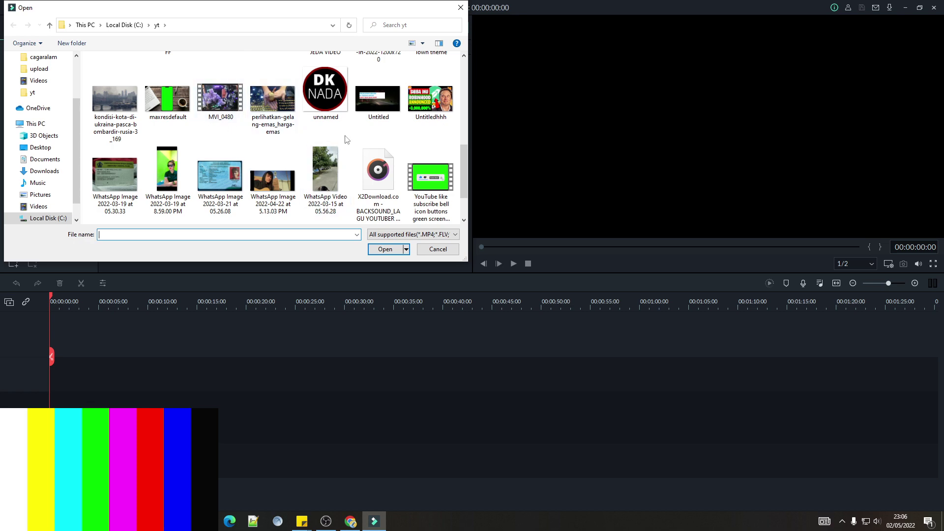
scroll(327, 185, "up", 5)
left_click(429, 251)
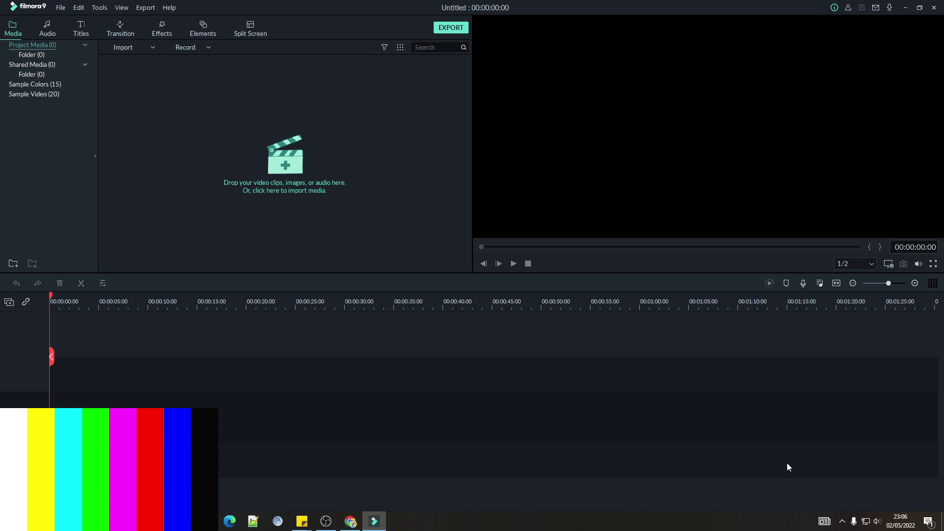
- Switch back to OBS, minimize Filmora9, maximize the OBS window and leave no source selected
left_click(336, 522)
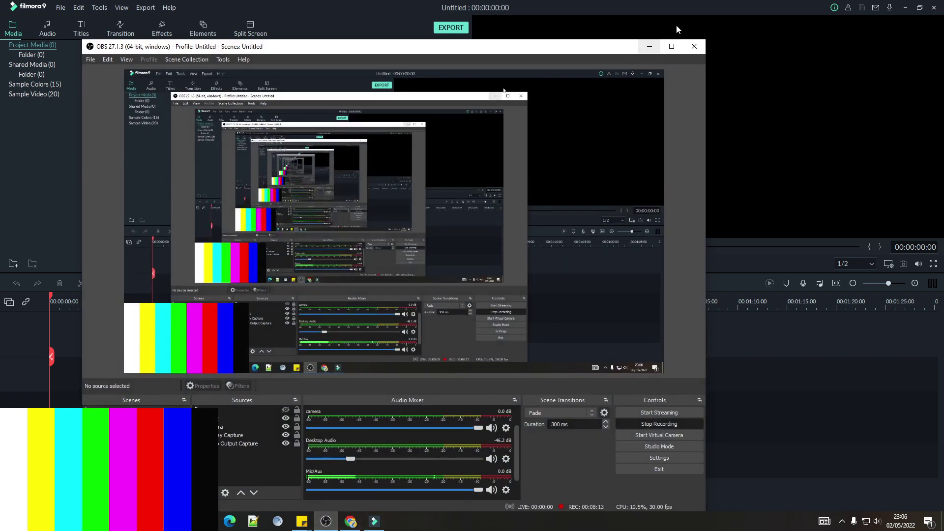
left_click(905, 7)
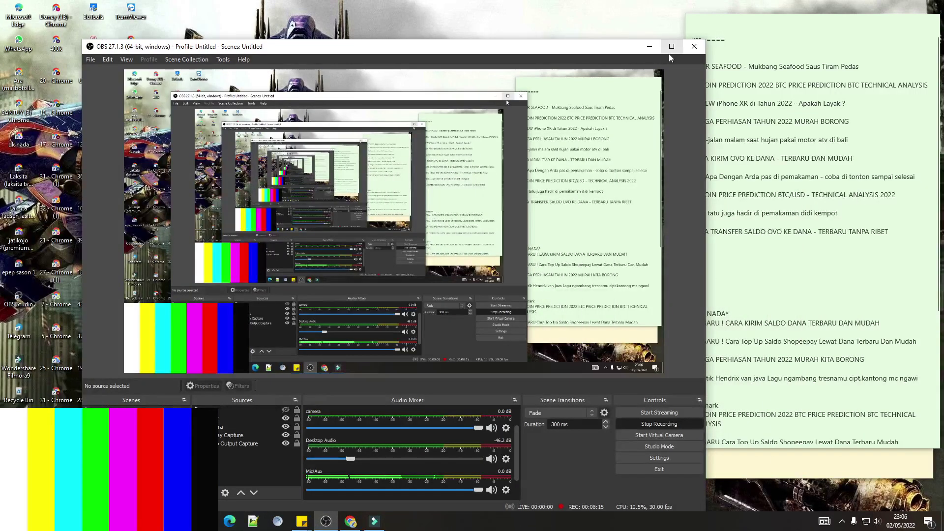
left_click(668, 54)
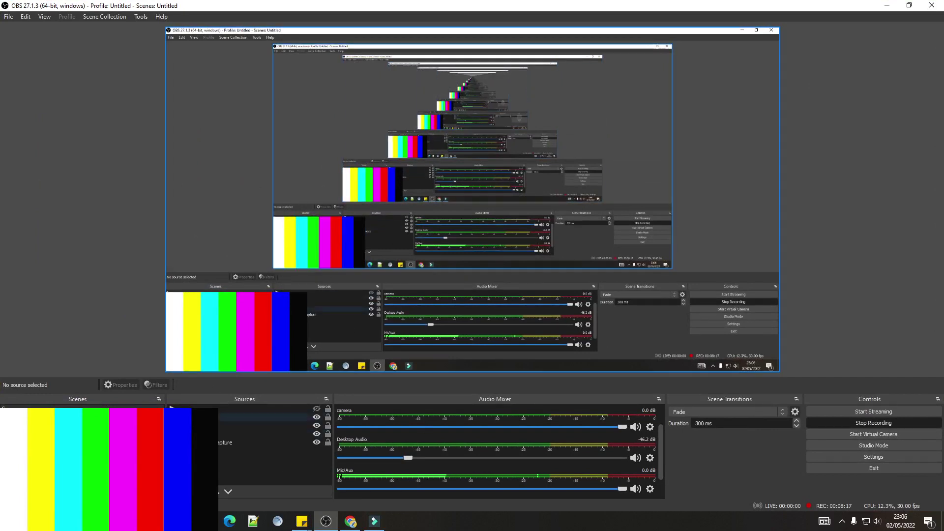
left_click(304, 295)
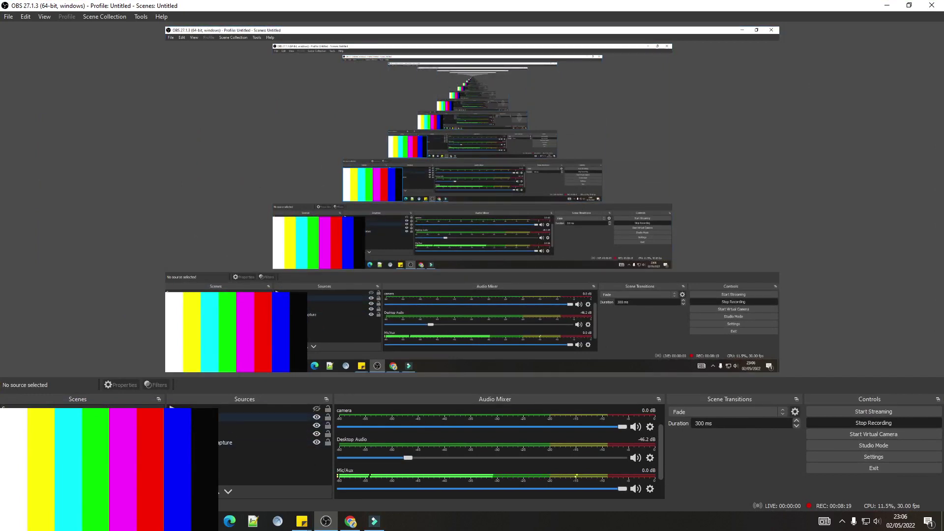
left_click(157, 344)
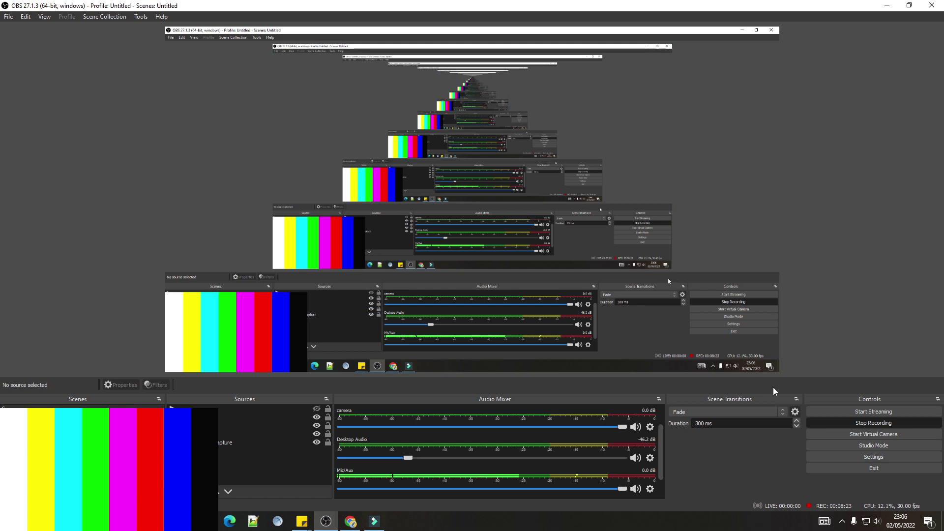
left_click(772, 359)
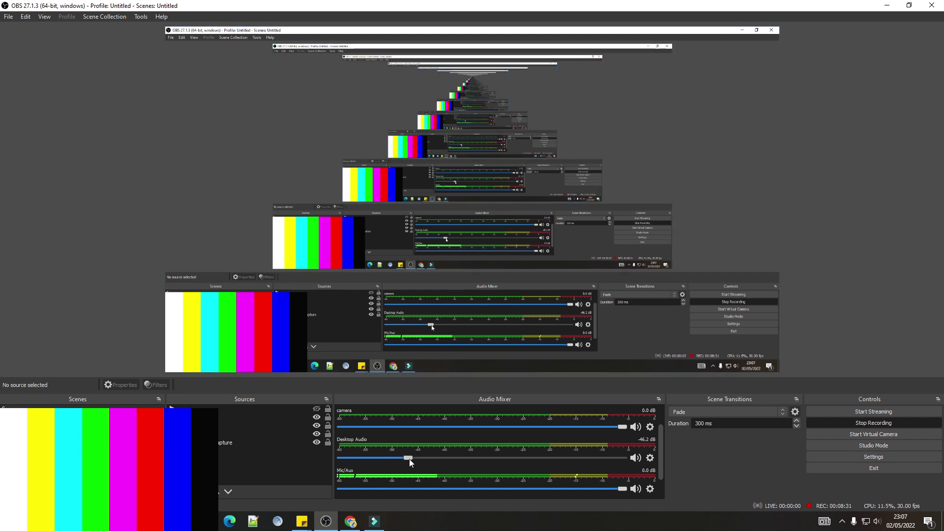
- Lower the music source's volume to -57.7 dB in the audio mixer
scroll(440, 453, "down", 3)
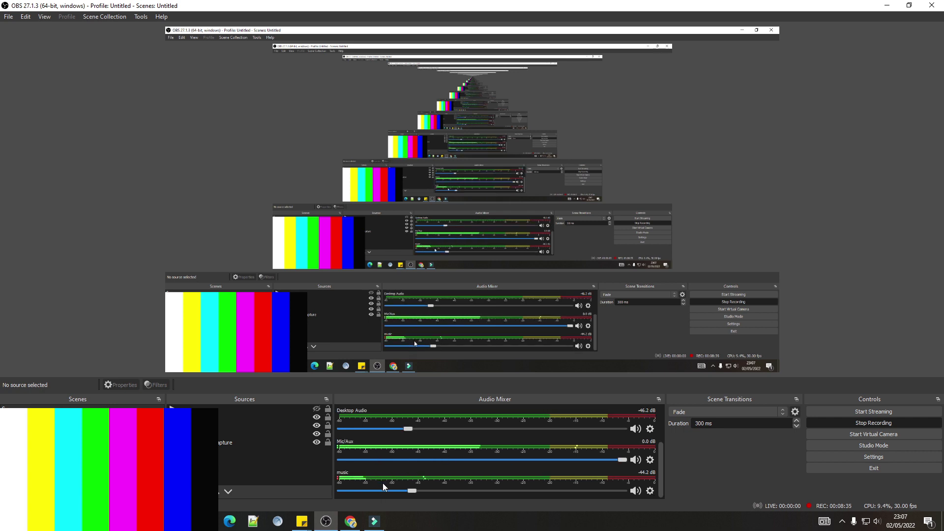
left_click_drag(407, 492, 388, 493)
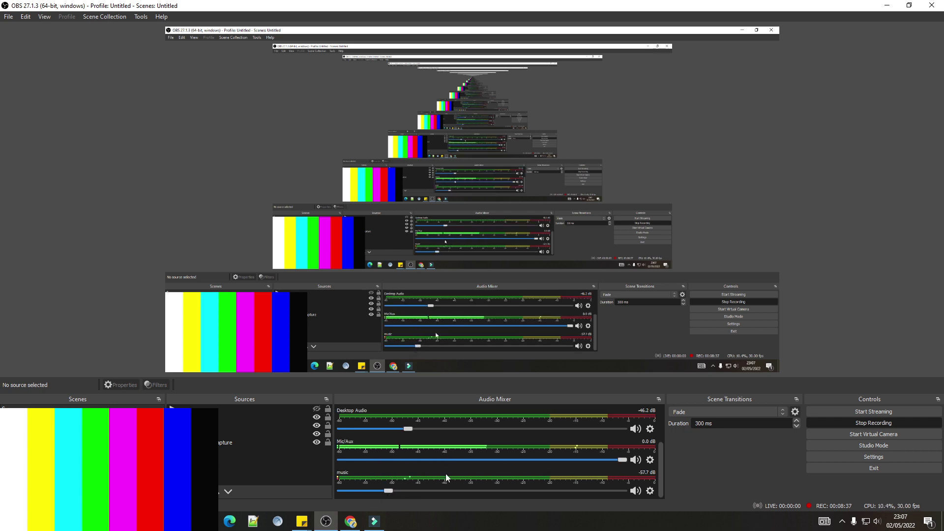